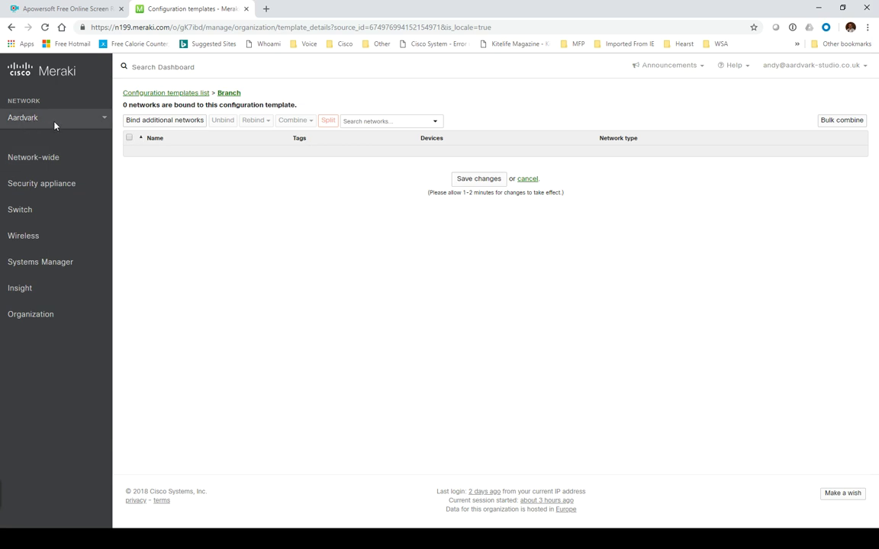
Show the organization overview listing the Aardvark network, then go to its license information.
left_click(98, 117)
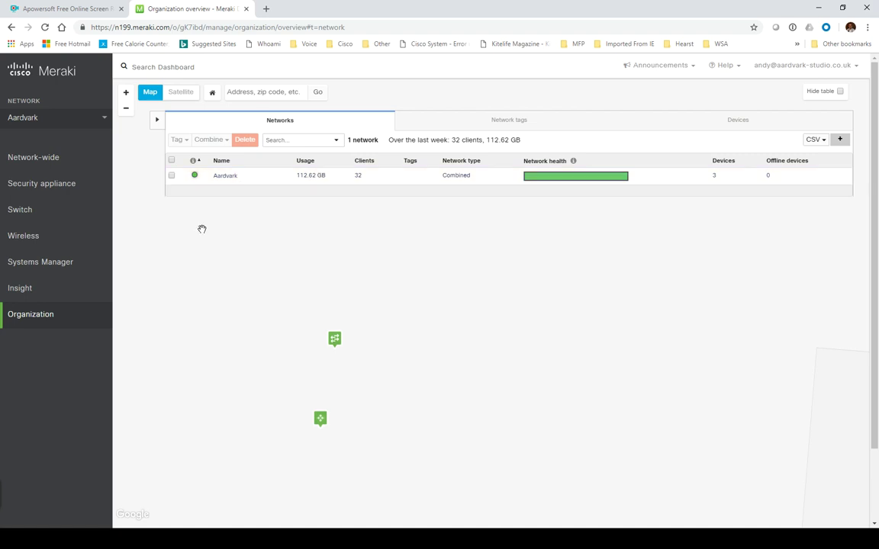
mouse_move(19, 313)
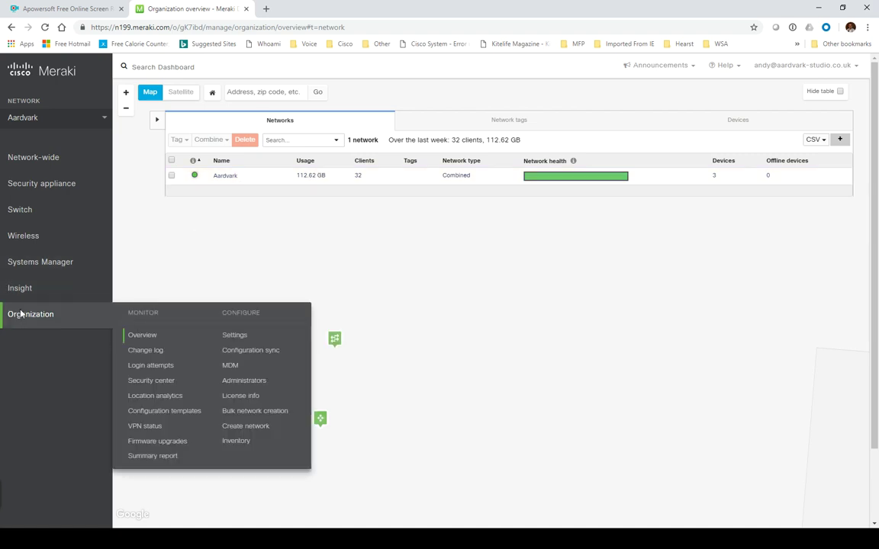
left_click(250, 397)
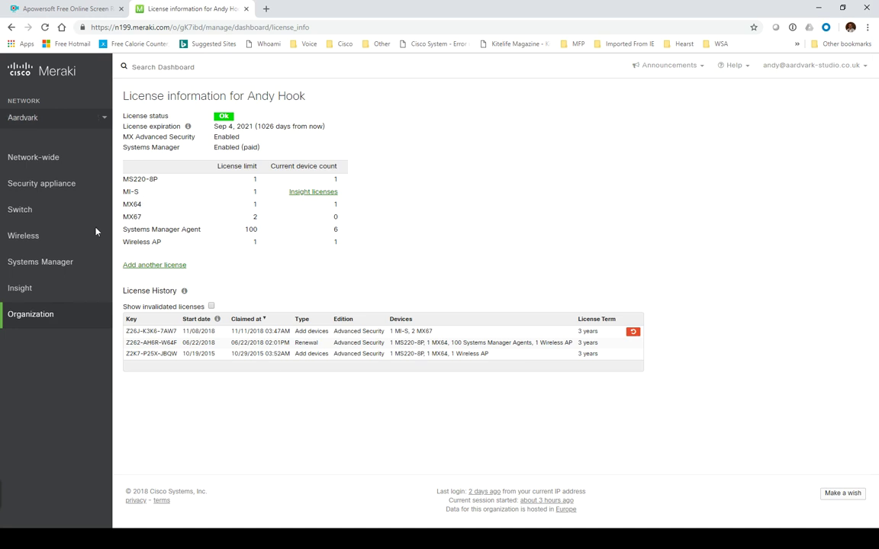
Check the License info page with two MX67 licences, then go to the organization Inventory.
mouse_move(62, 321)
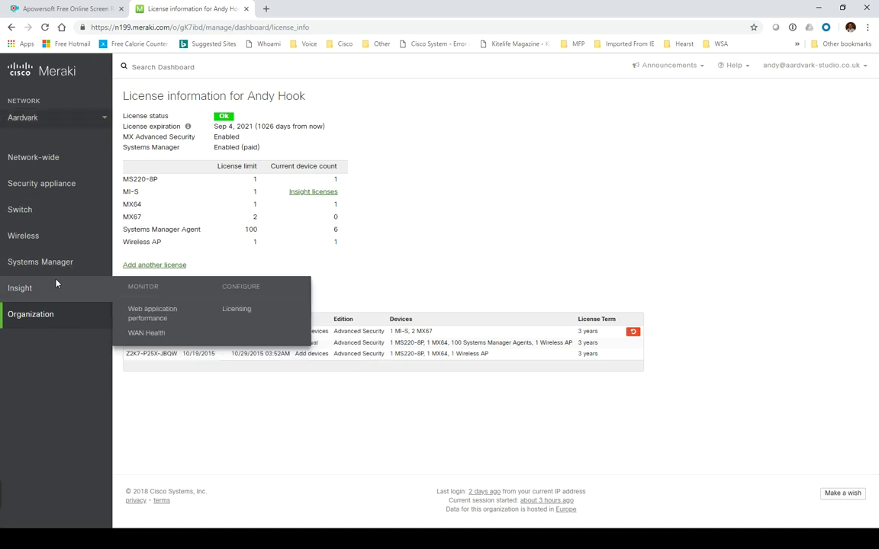
mouse_move(33, 316)
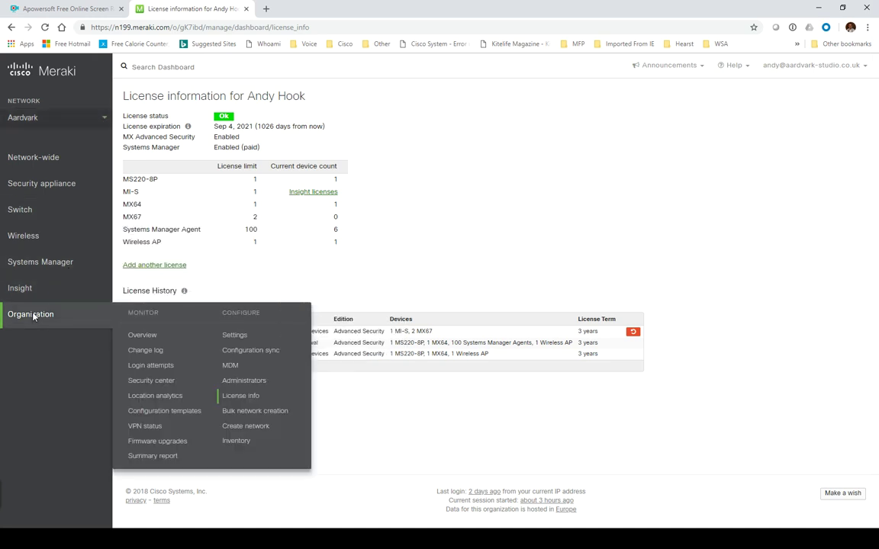
left_click(237, 441)
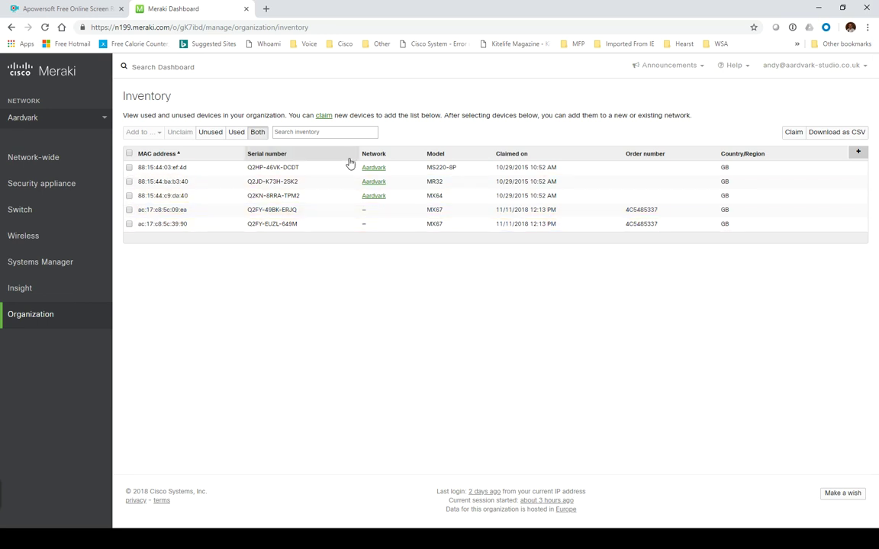
Try adding the first unassigned MX67 to the existing Aardvark network.
left_click(129, 210)
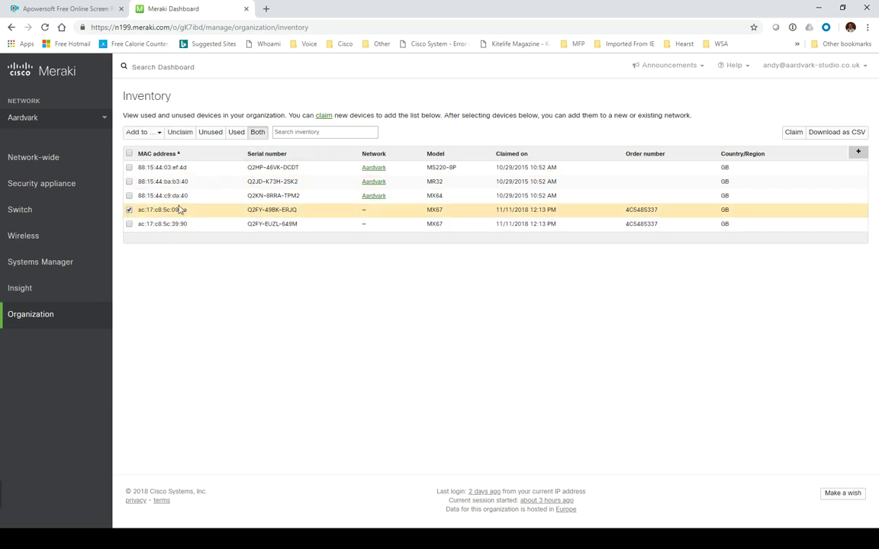
left_click(152, 133)
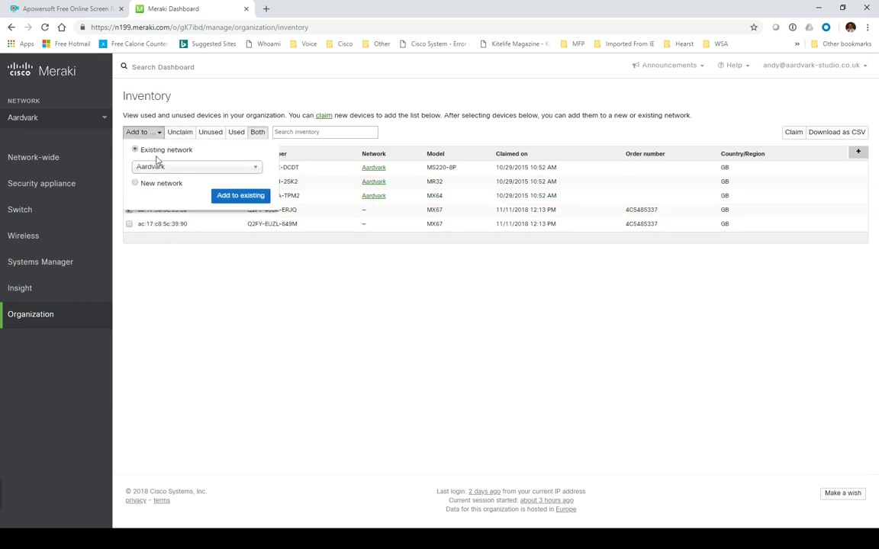
left_click(247, 197)
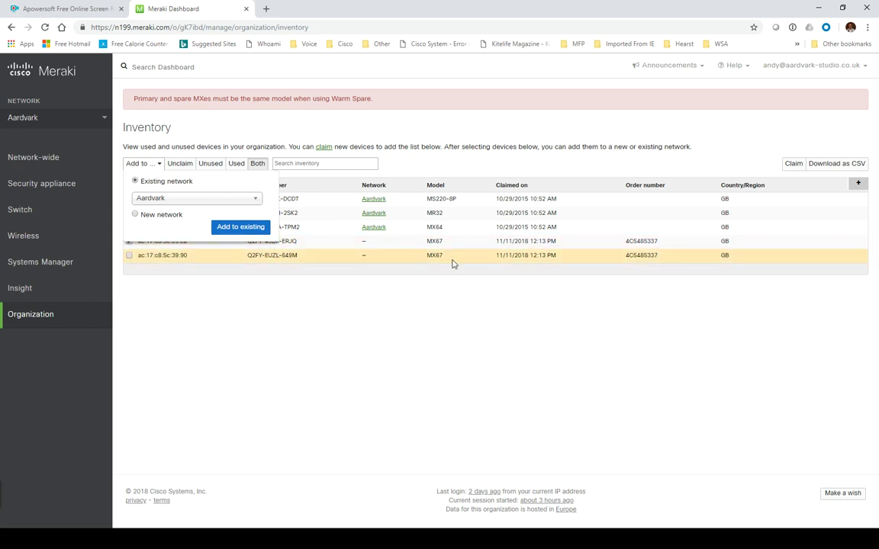
Add MX67 ac:17:c8:5c:09:ea to a new network named Branch with default configuration.
left_click(242, 227)
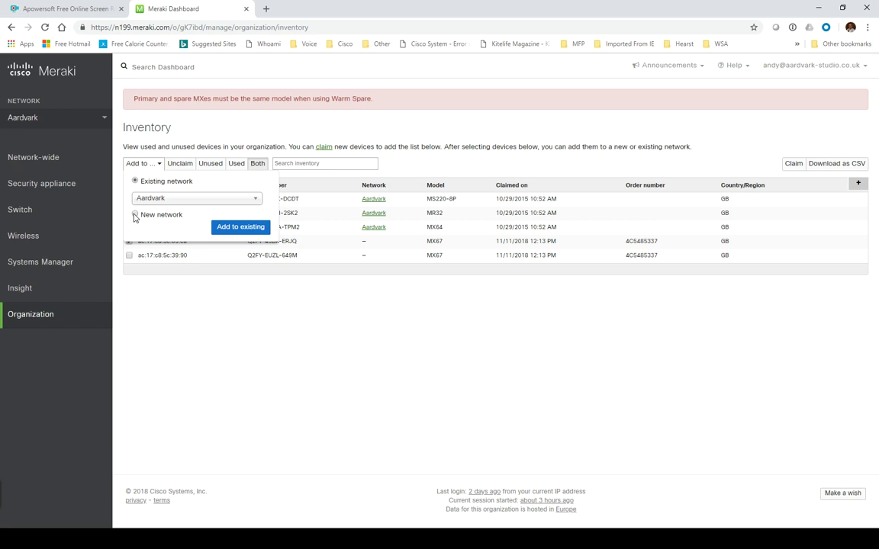
left_click(135, 216)
left_click(154, 221)
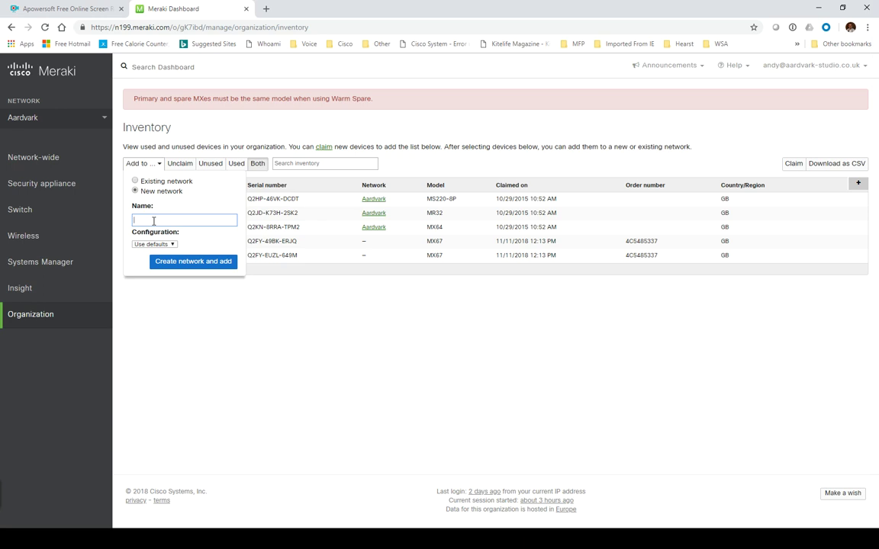
type("Branch")
left_click(171, 244)
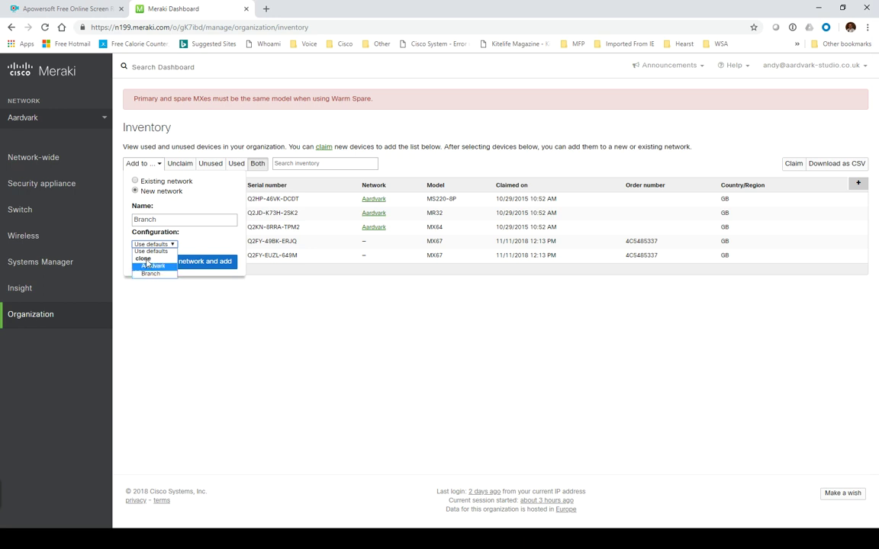
left_click(150, 252)
left_click(187, 261)
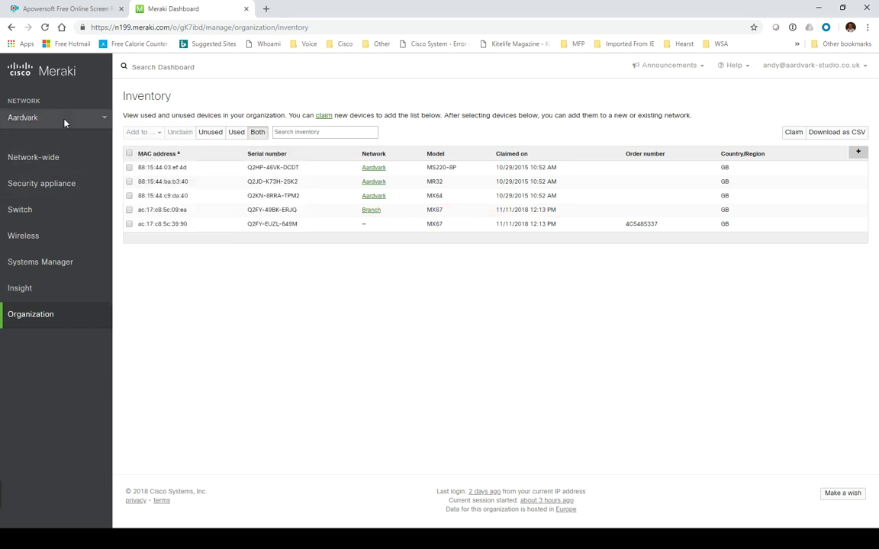
Return to the all-networks overview and select the new Branch appliance network.
left_click(104, 119)
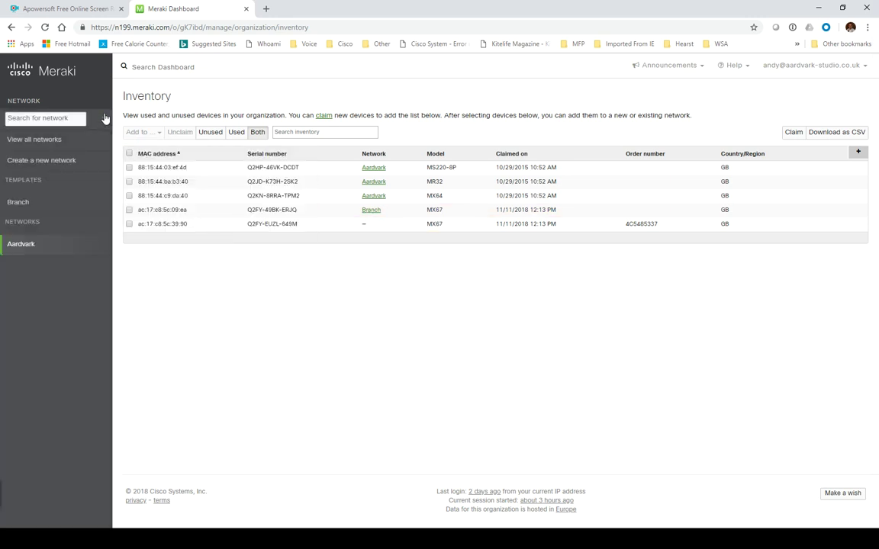
left_click(107, 122)
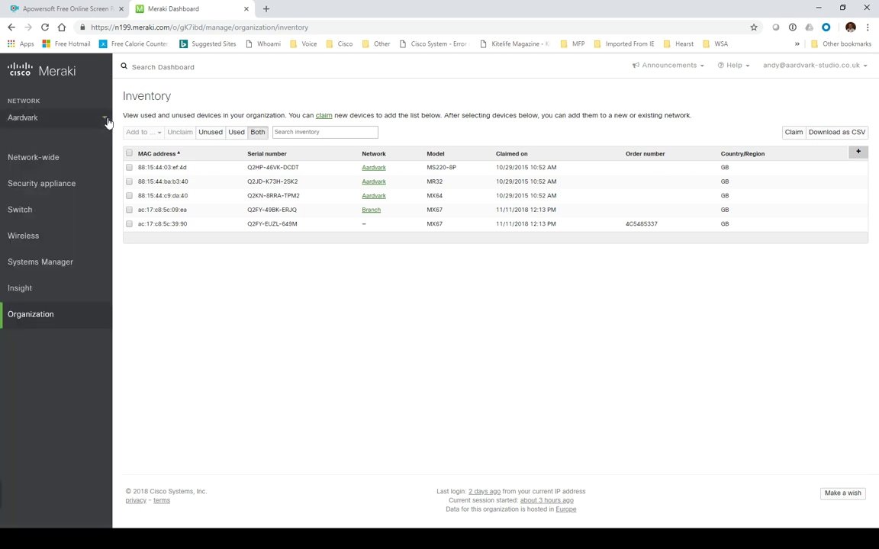
left_click(106, 123)
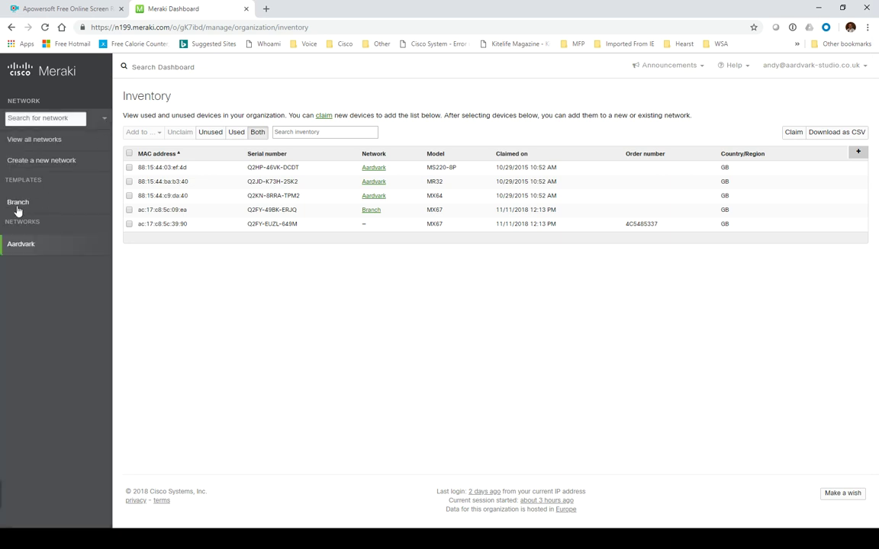
left_click(47, 245)
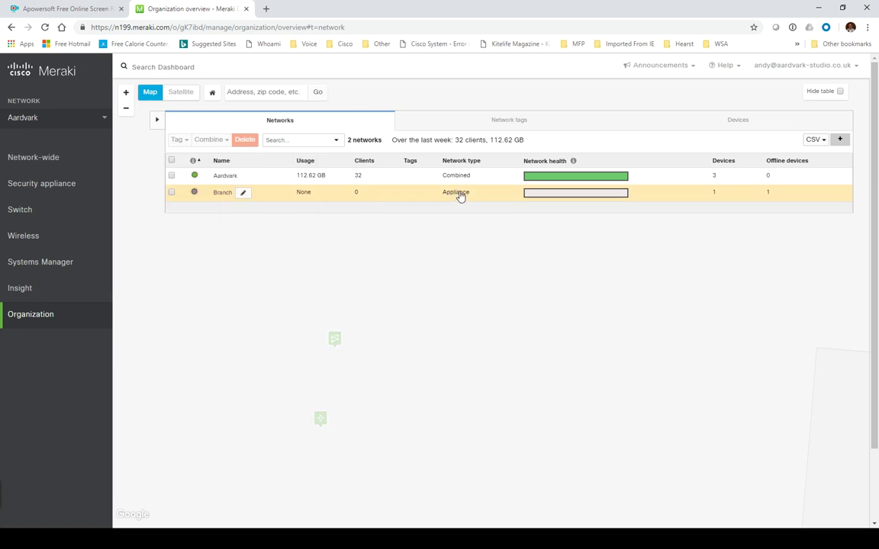
left_click(172, 193)
left_click(211, 140)
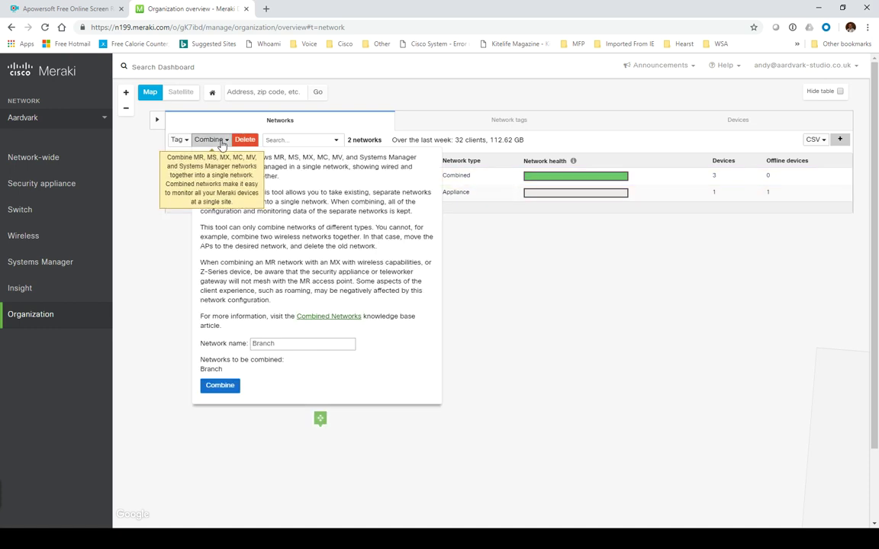
left_click(218, 388)
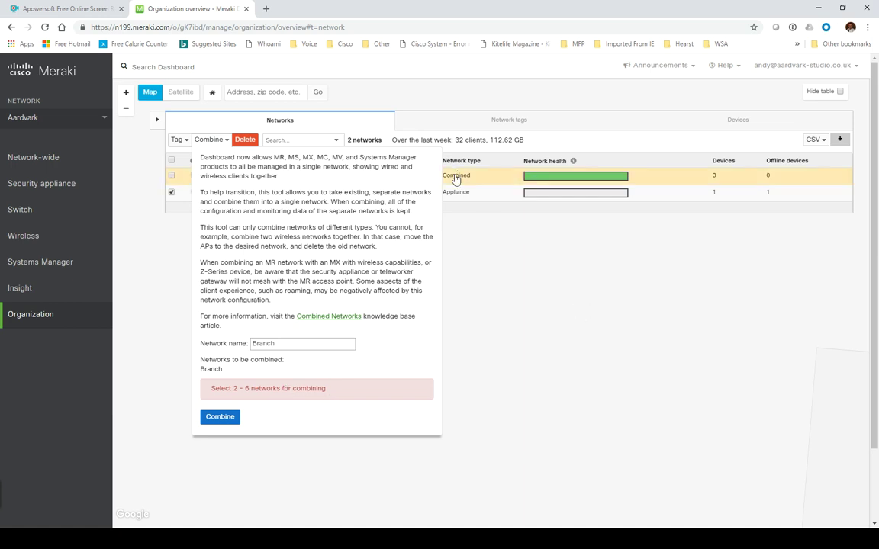
left_click(217, 419)
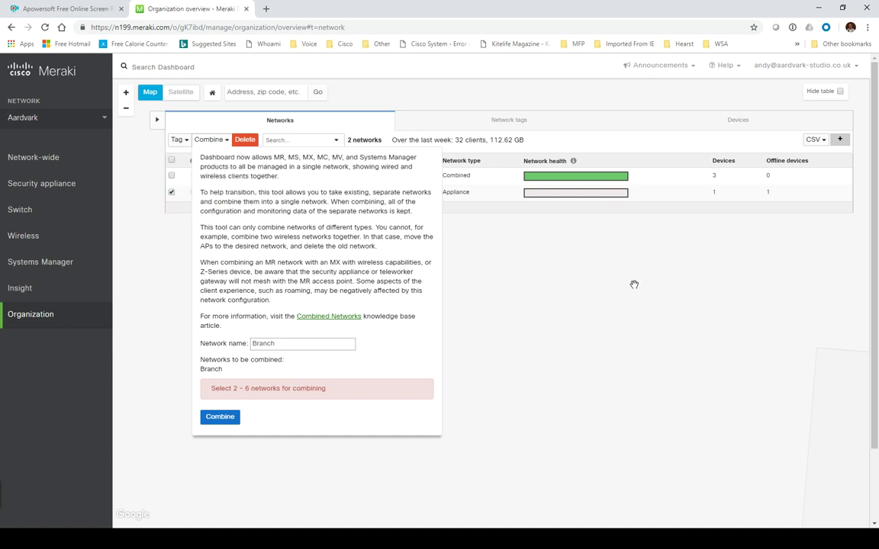
left_click(542, 256)
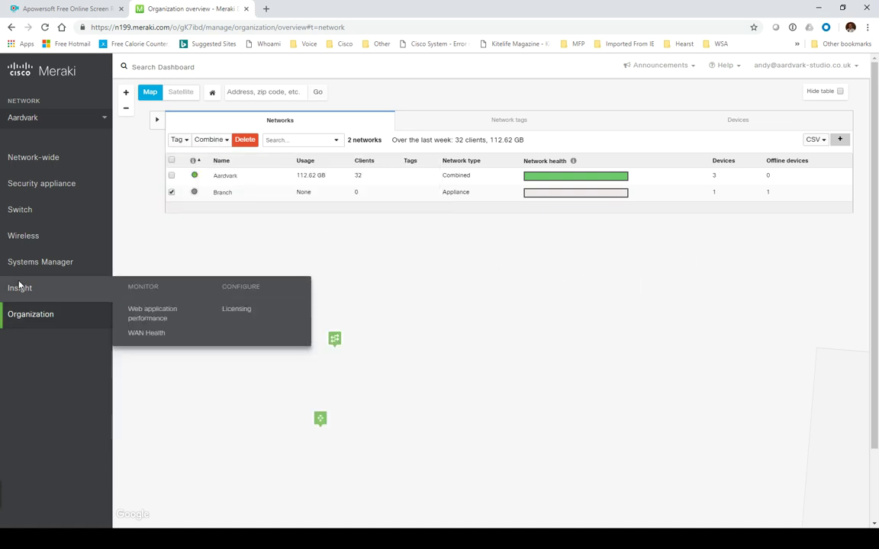
left_click(101, 118)
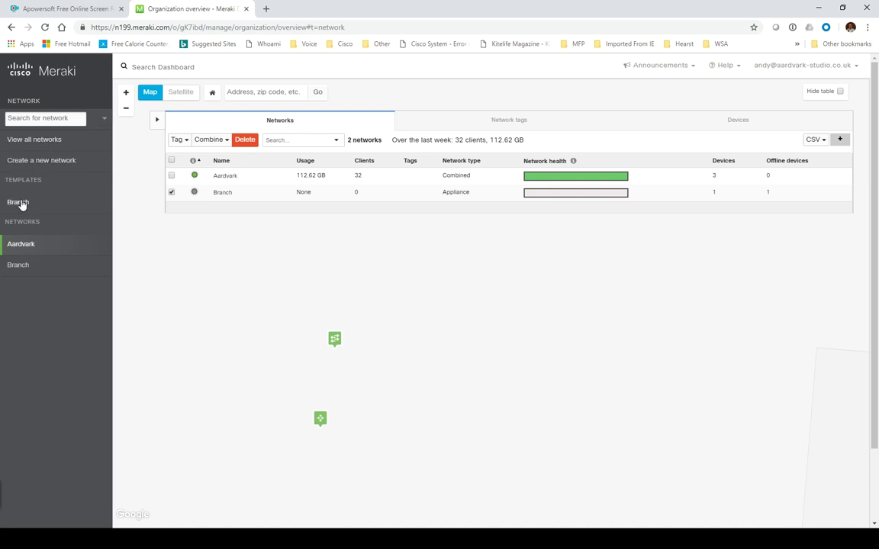
Switch to the Branch network and show its Security appliance status page.
left_click(18, 265)
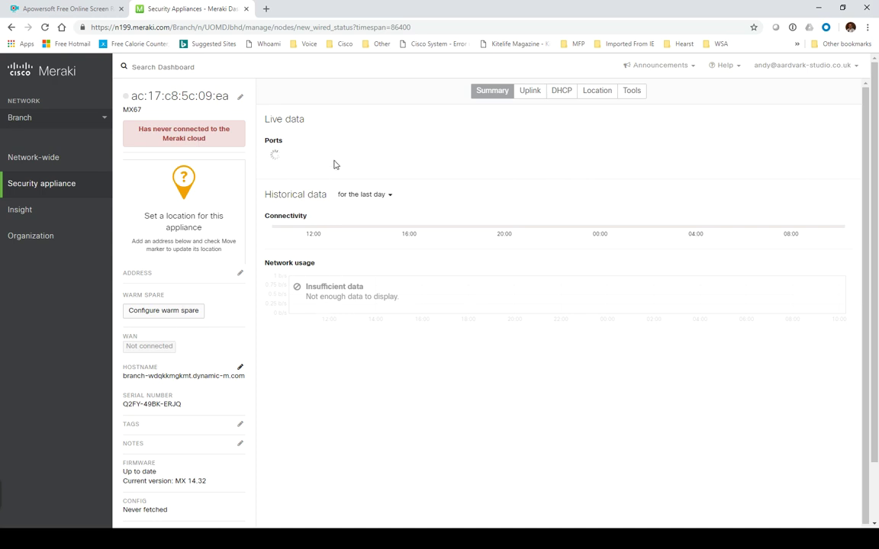
mouse_move(26, 194)
mouse_move(18, 213)
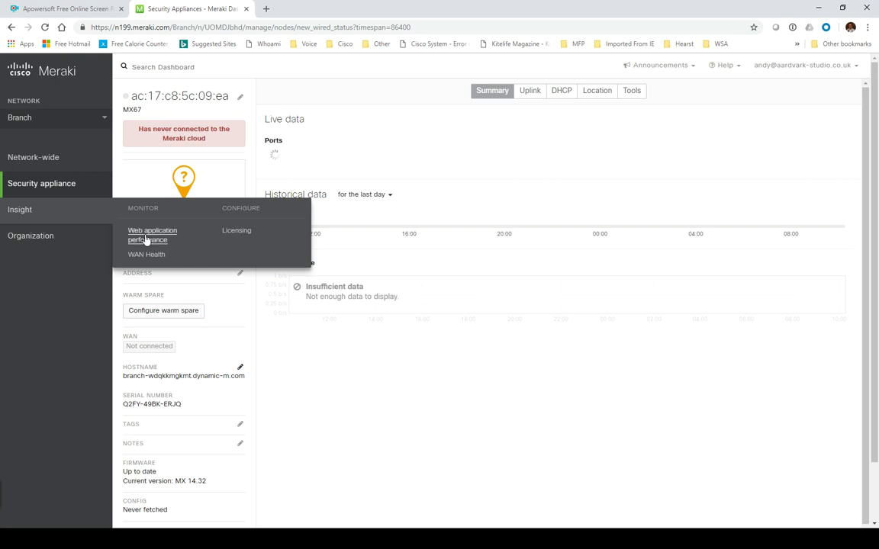
left_click(237, 230)
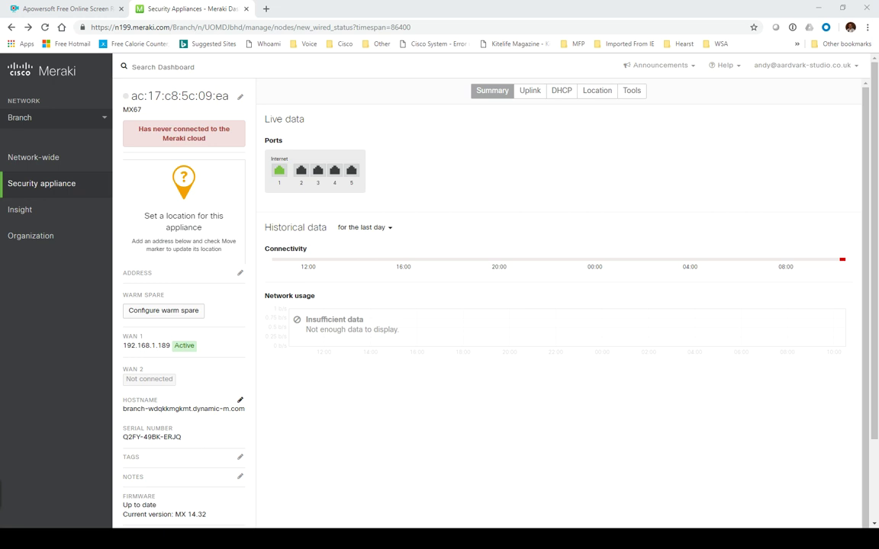
Check the WAN 1 address and reload appliance status until the MX67 shows online.
mouse_move(277, 172)
left_click_drag(123, 348, 169, 351)
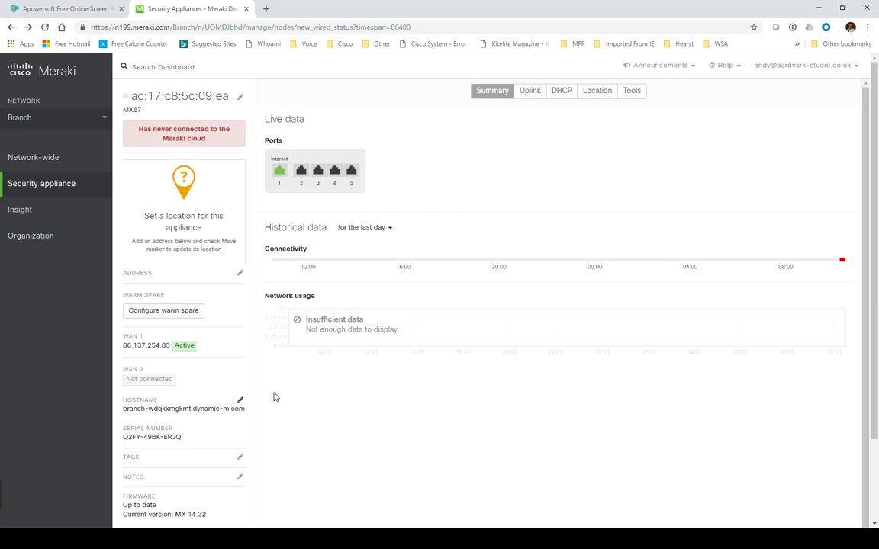
scroll(275, 394, "down", 1)
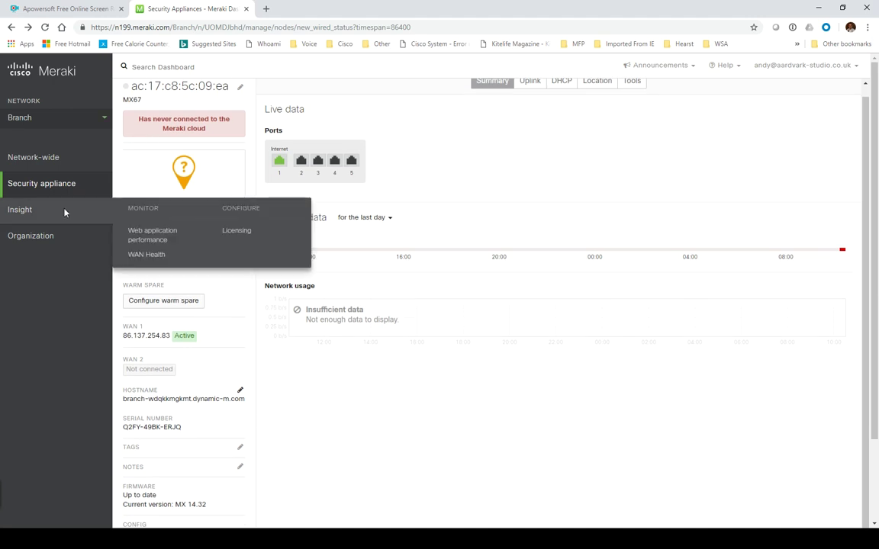
mouse_move(68, 183)
left_click(152, 206)
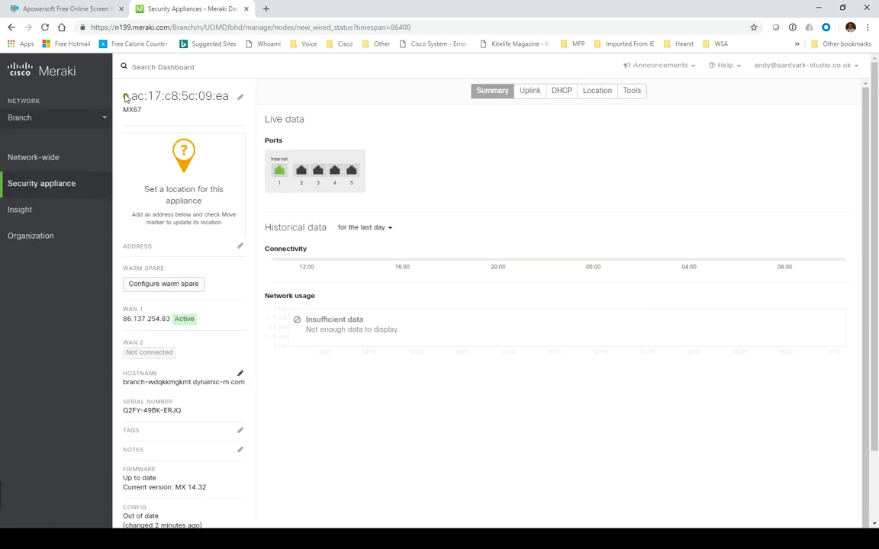
mouse_move(126, 98)
Rename the Branch MX67 appliance to Chaff_Branch and save the name.
left_click(240, 97)
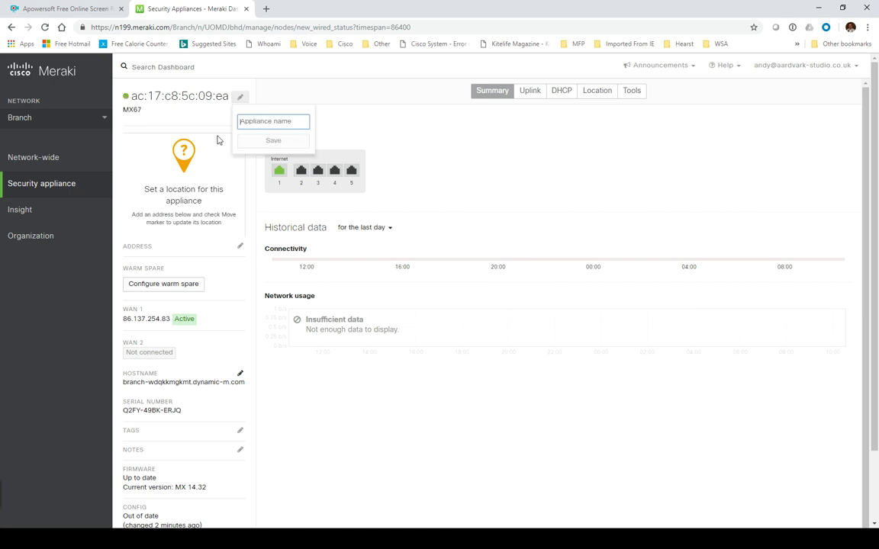
left_click(297, 121)
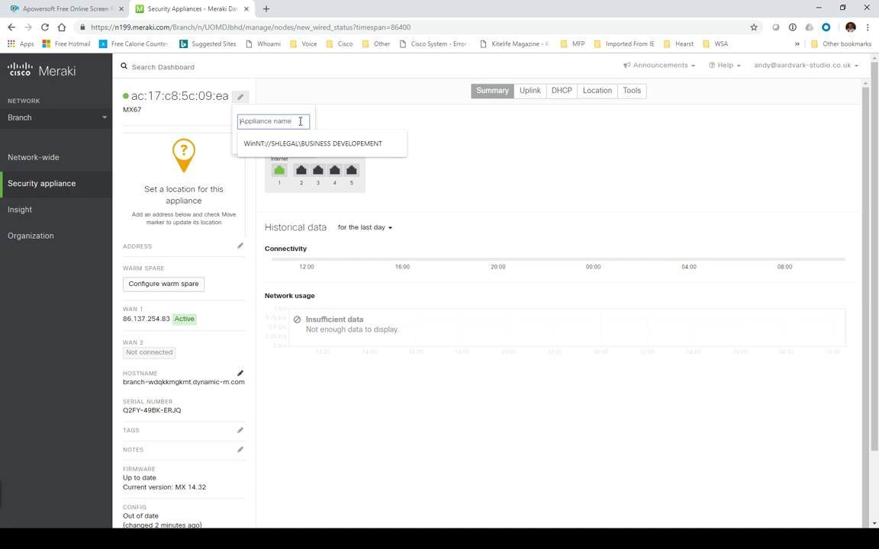
type("Ch")
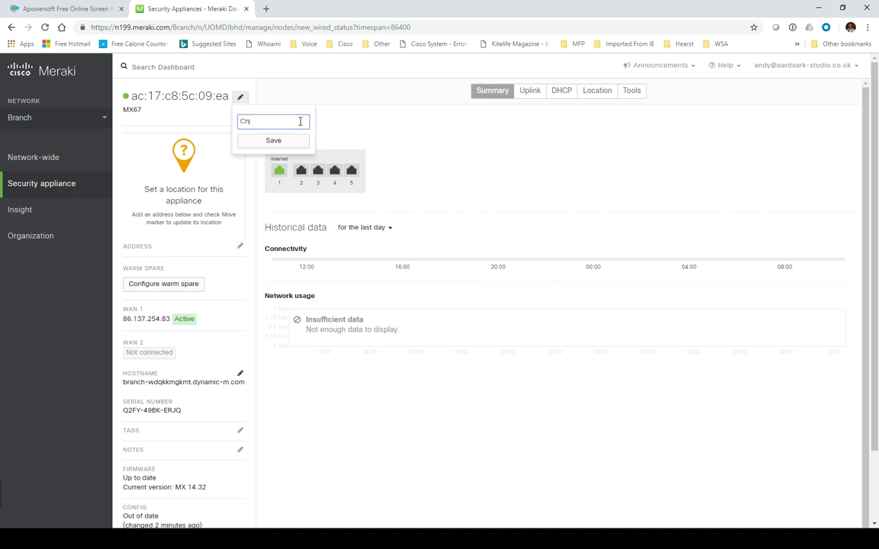
type("aff_Branch")
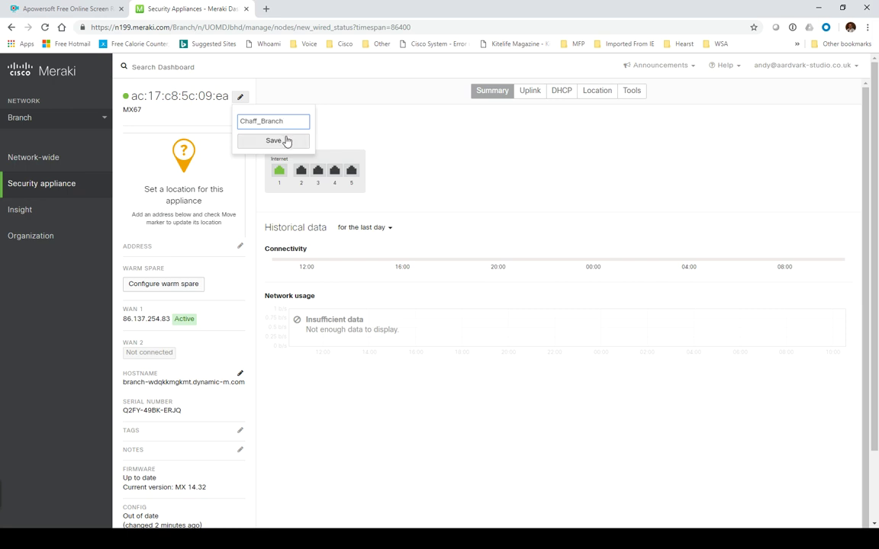
left_click(286, 139)
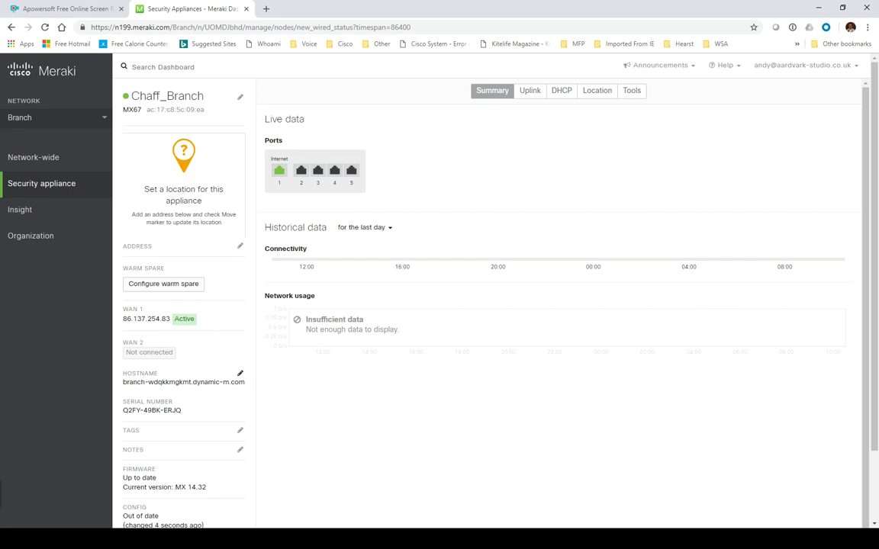
Open Branch's Addressing & VLANs page and edit the single LAN at 192.168.128.0/24.
mouse_move(48, 161)
left_click(139, 177)
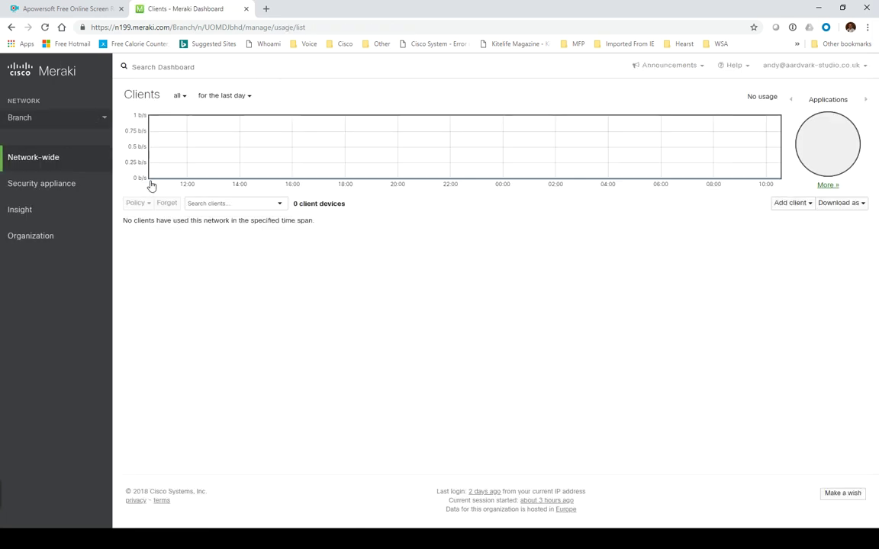
mouse_move(39, 183)
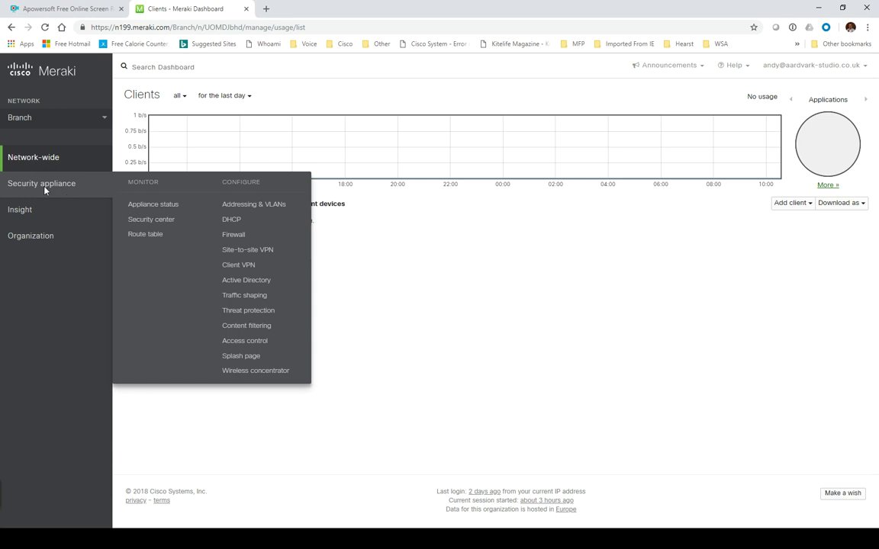
left_click(243, 212)
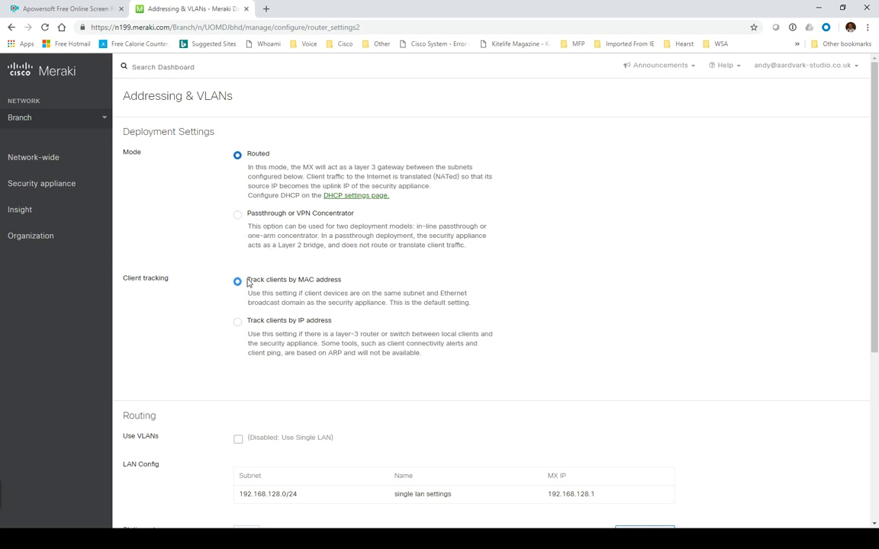
scroll(245, 288, "down", 1)
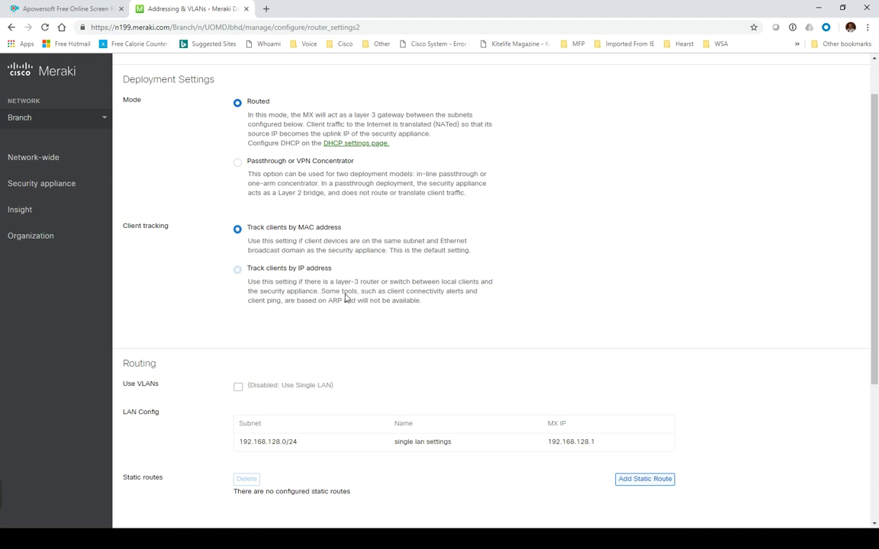
scroll(345, 298, "down", 2)
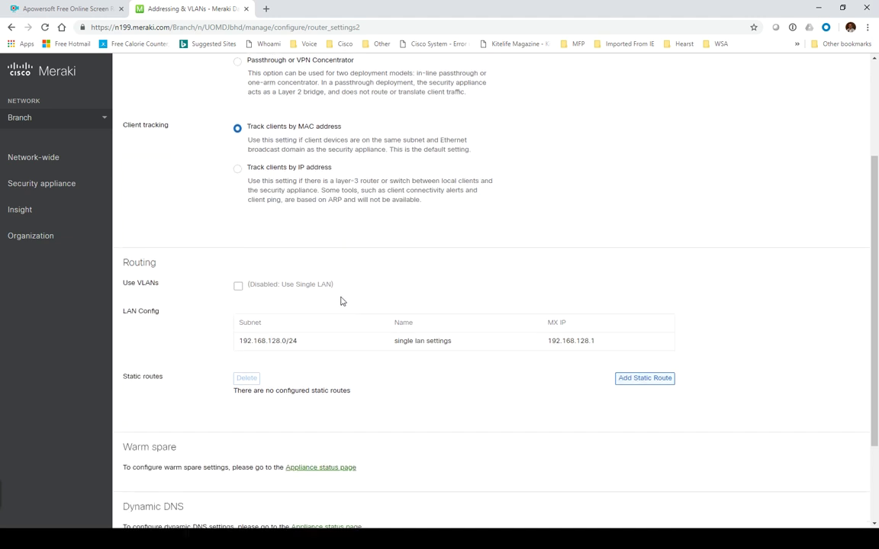
left_click(259, 346)
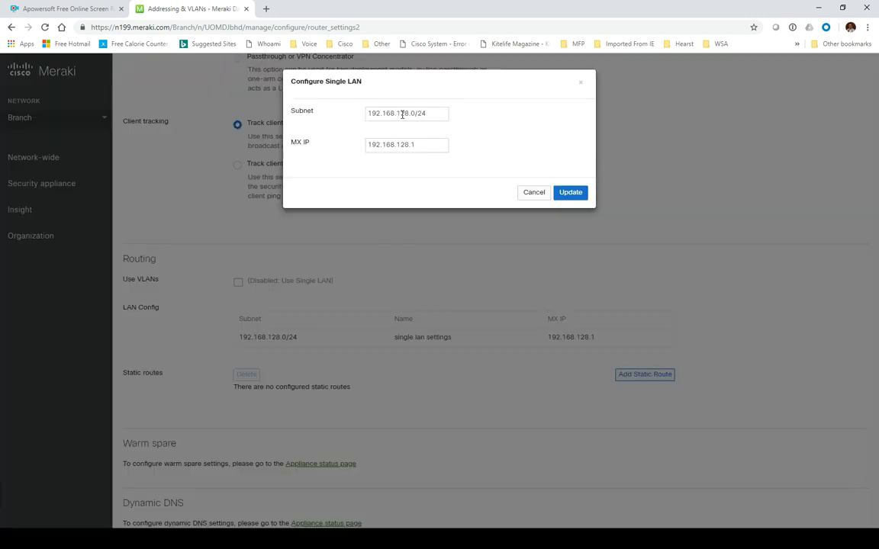
Change the LAN subnet to 192.168.3.0/24 and MX IP to 192.168.3.1, then update.
left_click_drag(396, 113, 431, 113)
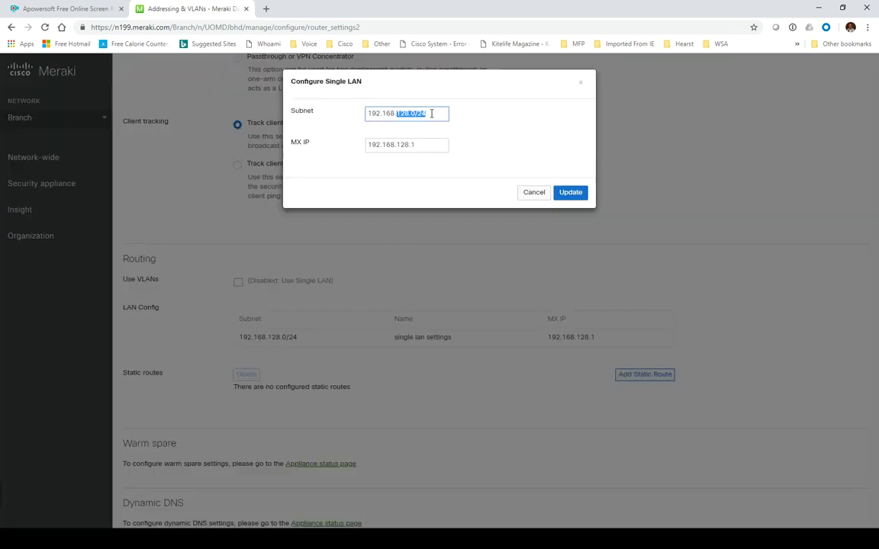
type("3.0/24")
left_click_drag(396, 145, 408, 144)
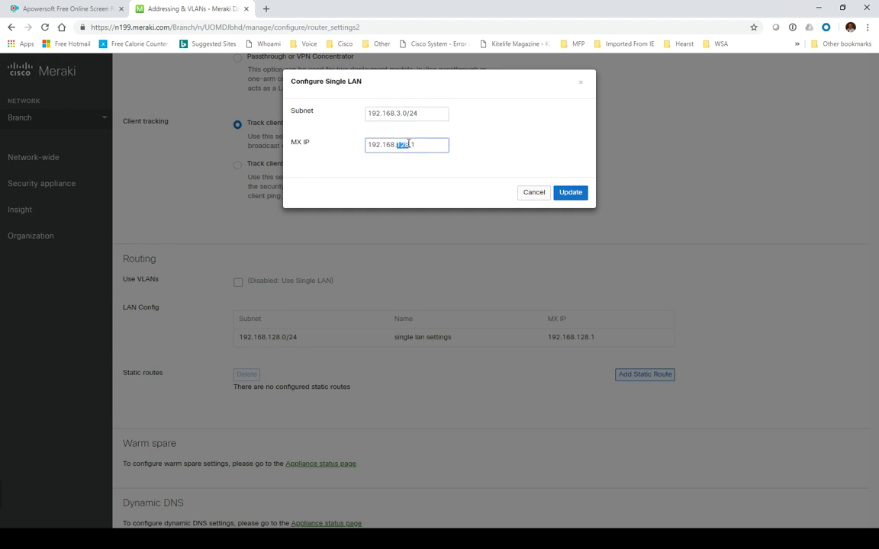
type("3")
left_click(566, 192)
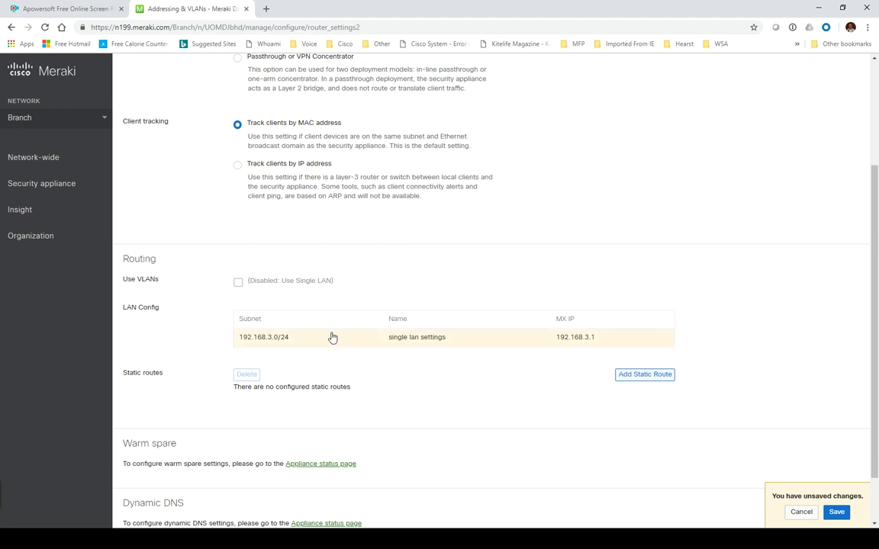
Save and confirm the 192.168.3.0/24 LAN change, then return to all networks.
left_click(837, 513)
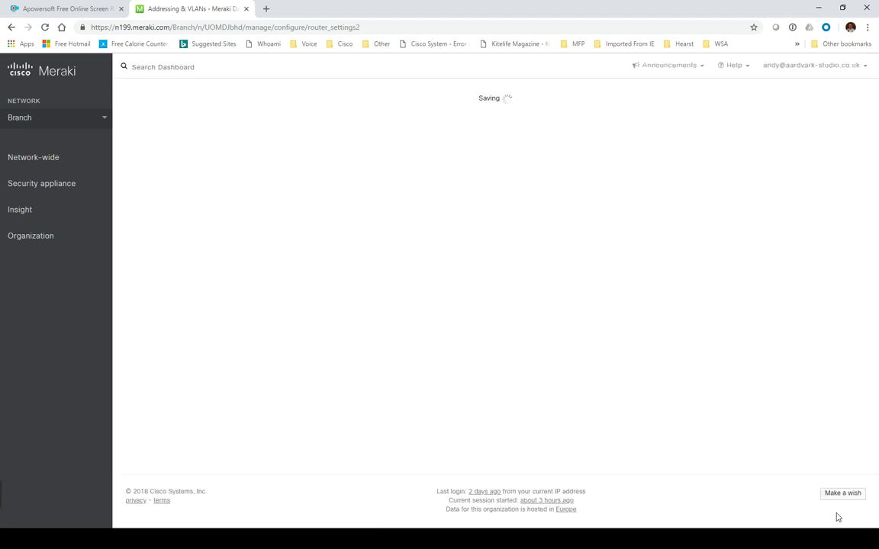
left_click(574, 167)
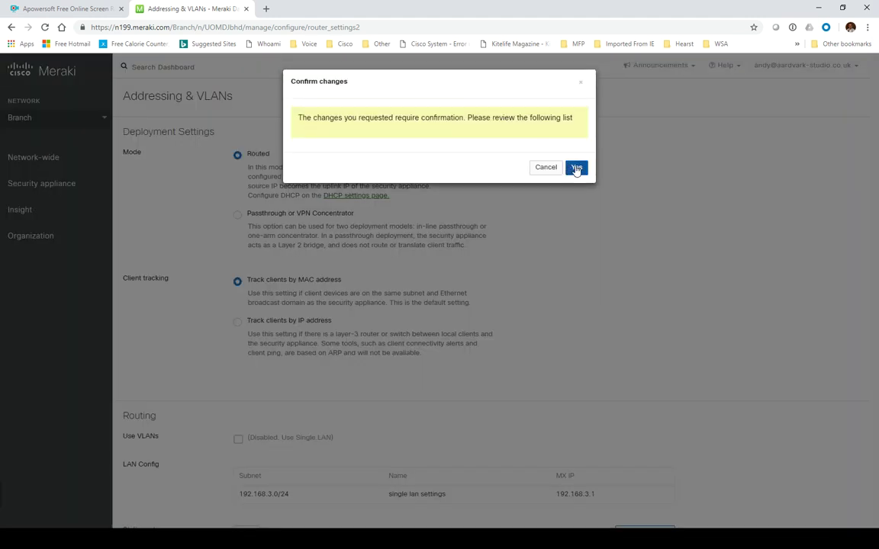
scroll(397, 283, "down", 5)
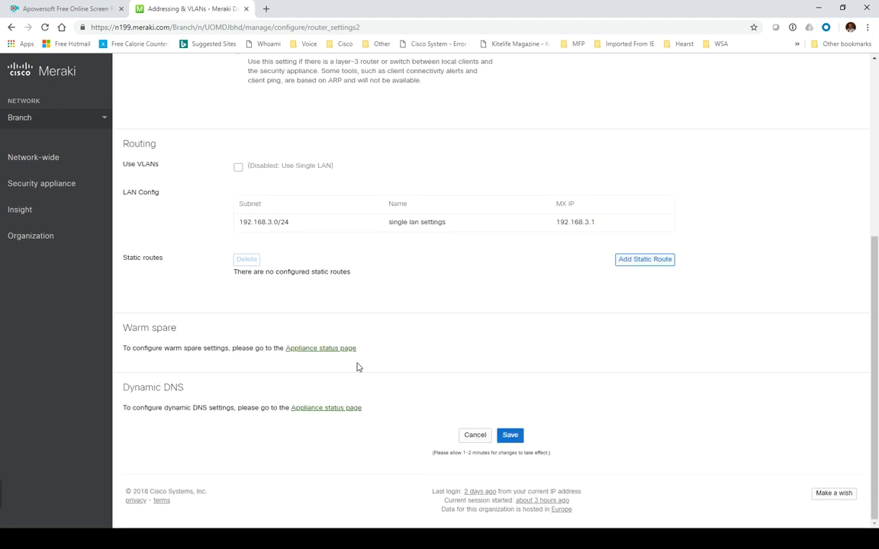
left_click(510, 438)
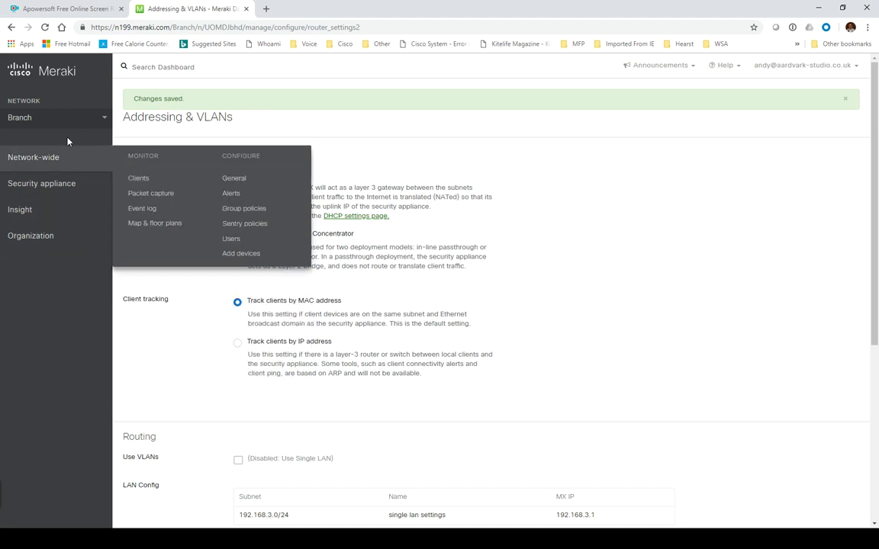
left_click(105, 120)
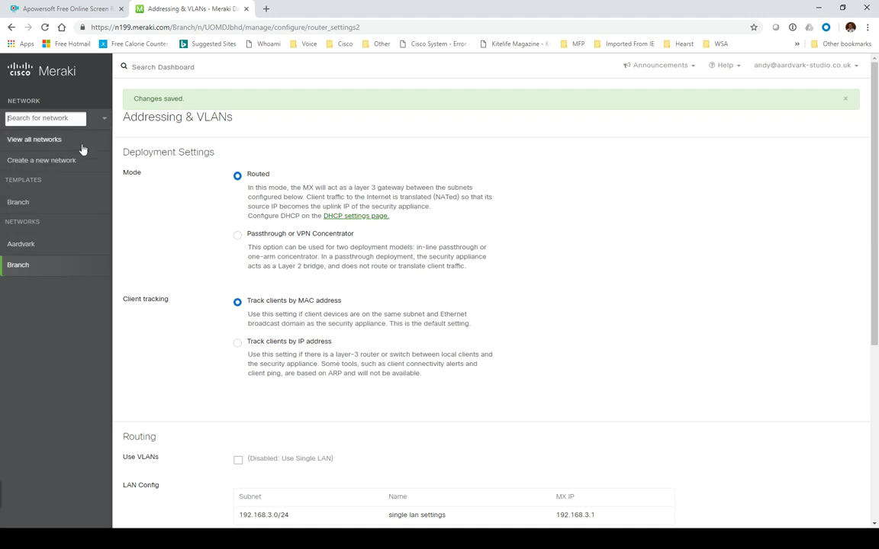
left_click(59, 142)
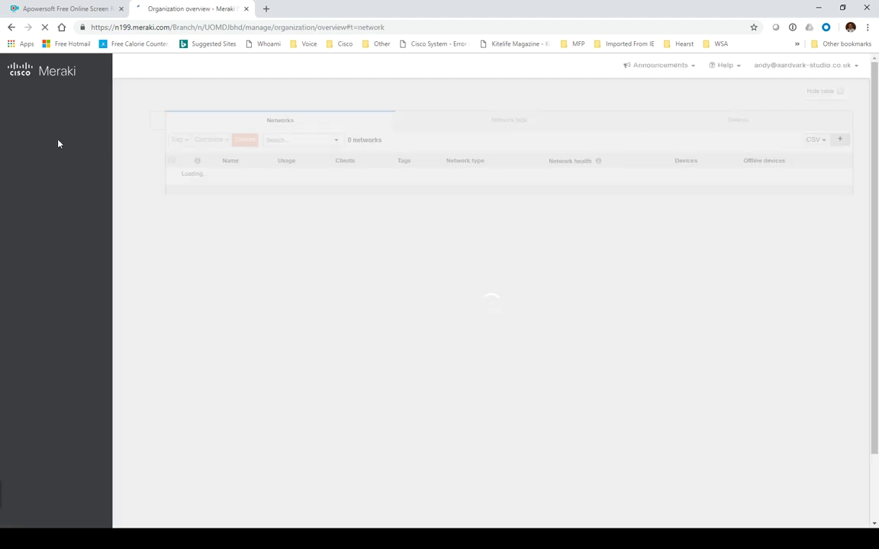